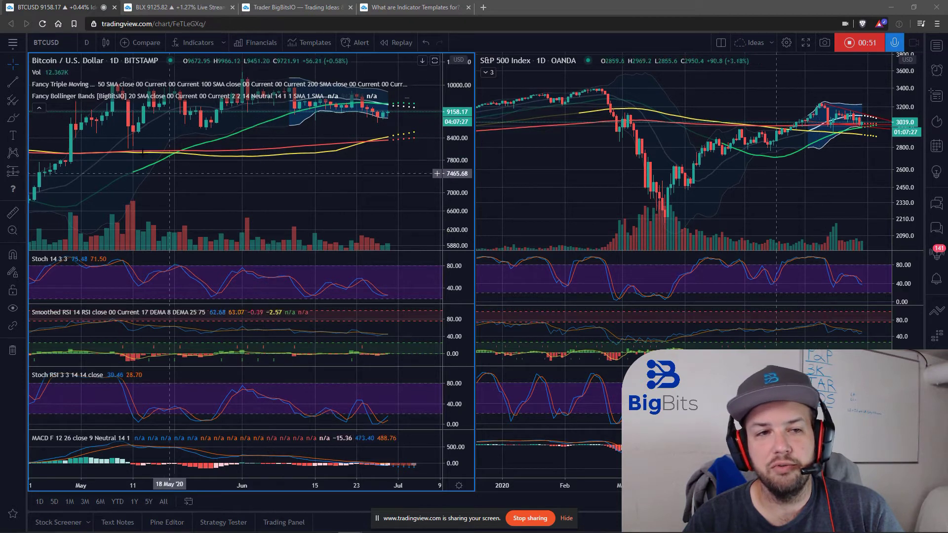
Check the blank BLX chart's indicator list without adding anything, then return to the BTCUSD layout
mouse_move(99, 89)
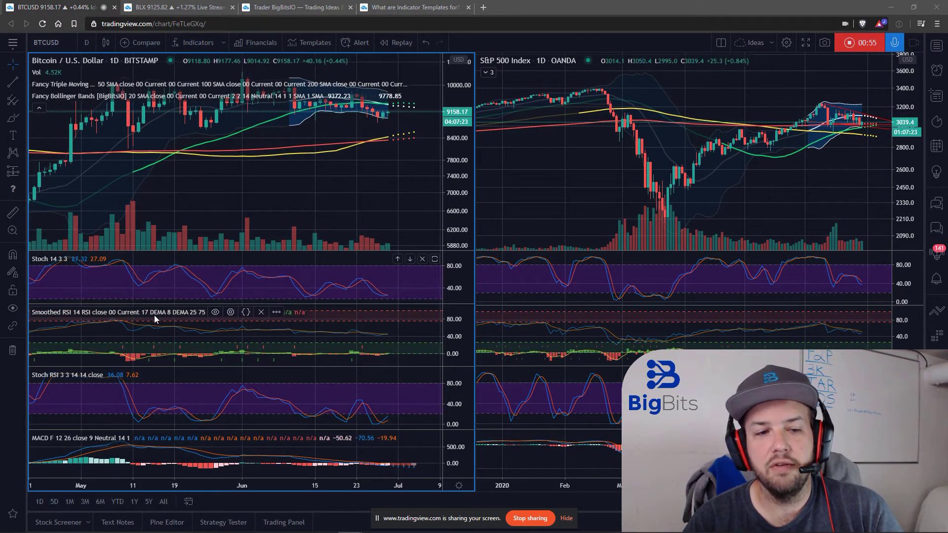
mouse_move(137, 441)
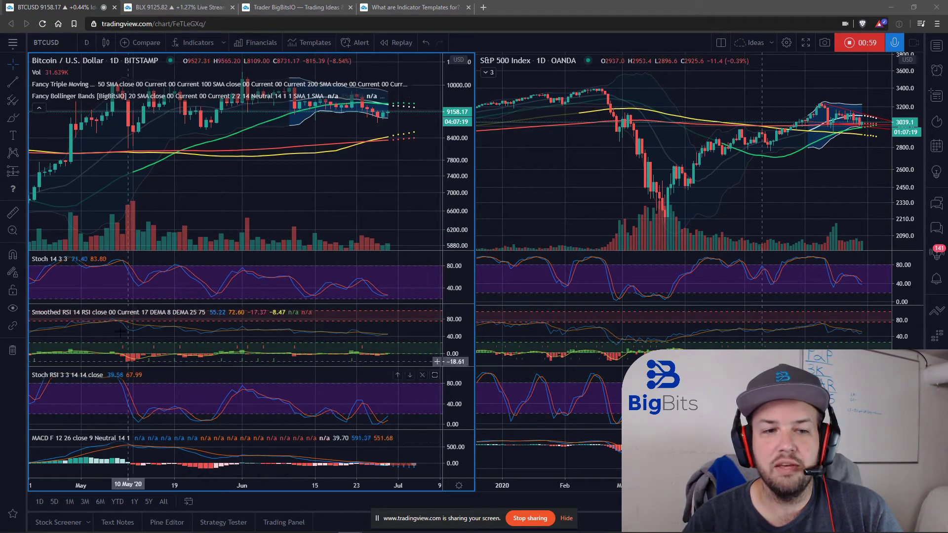
mouse_move(123, 310)
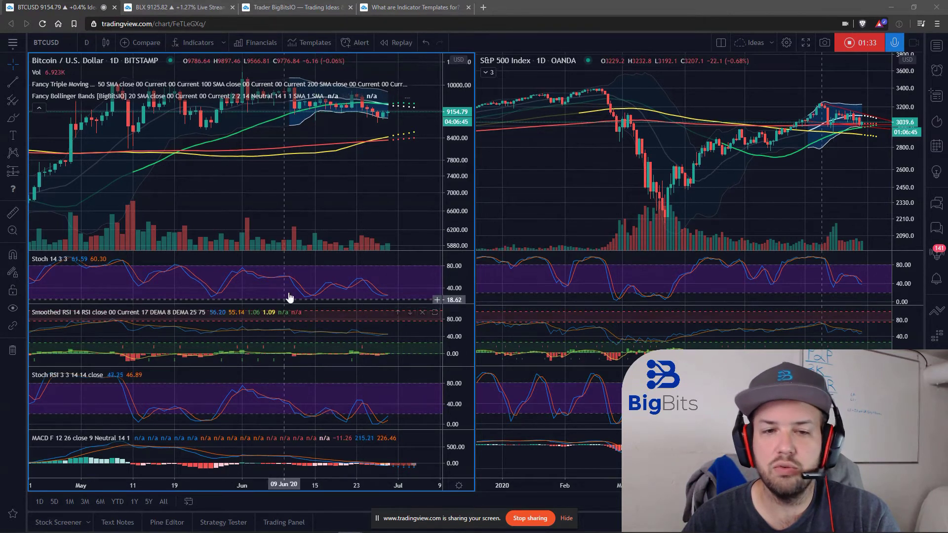
click(175, 7)
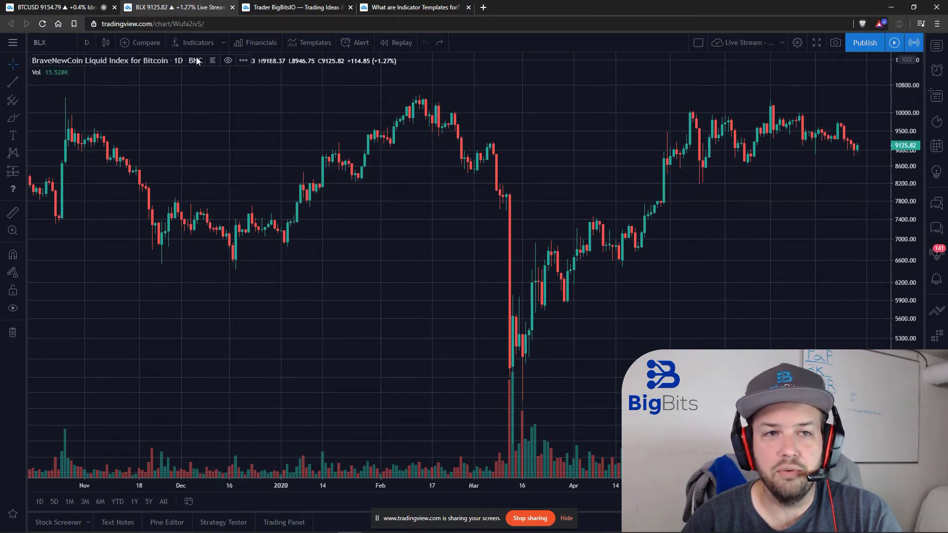
click(192, 42)
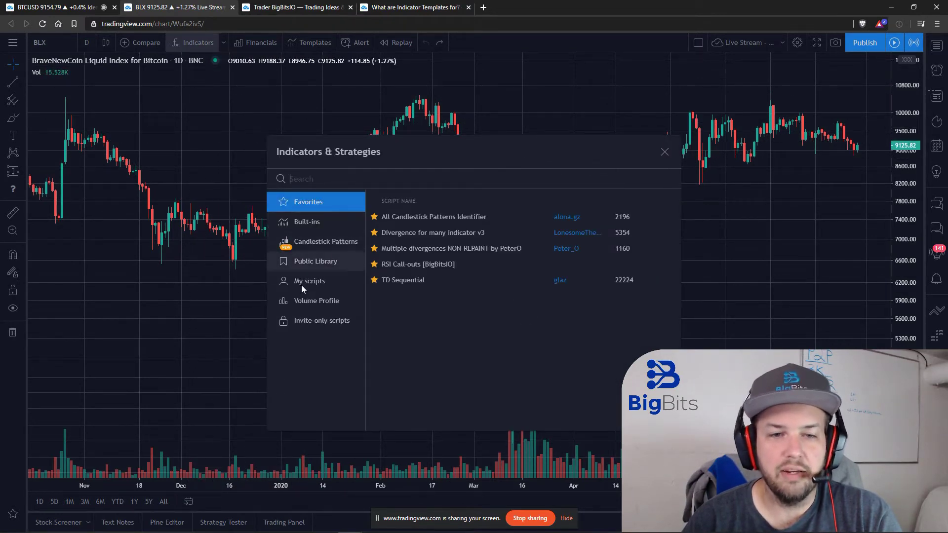
click(265, 118)
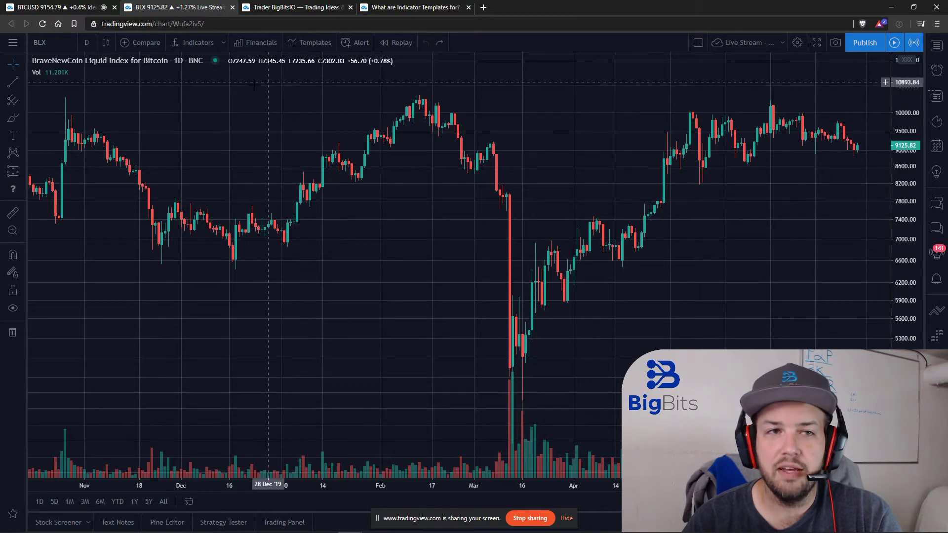
click(58, 7)
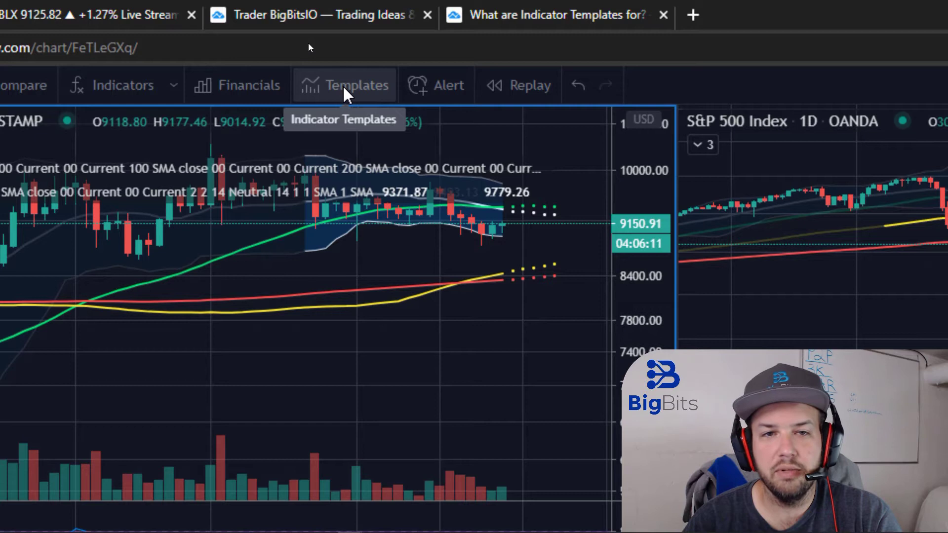
Make the BTCUSD chart active and start saving its indicators as a new template
click(345, 94)
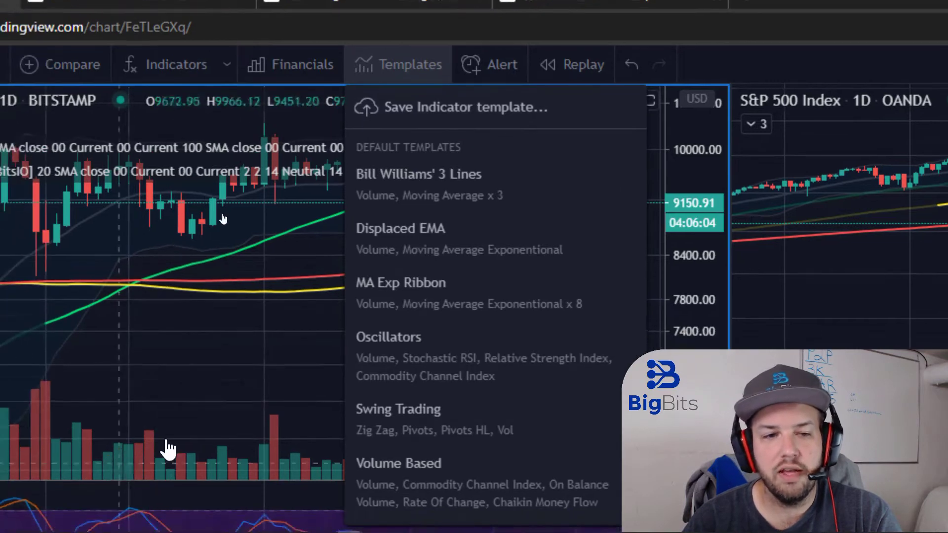
click(218, 338)
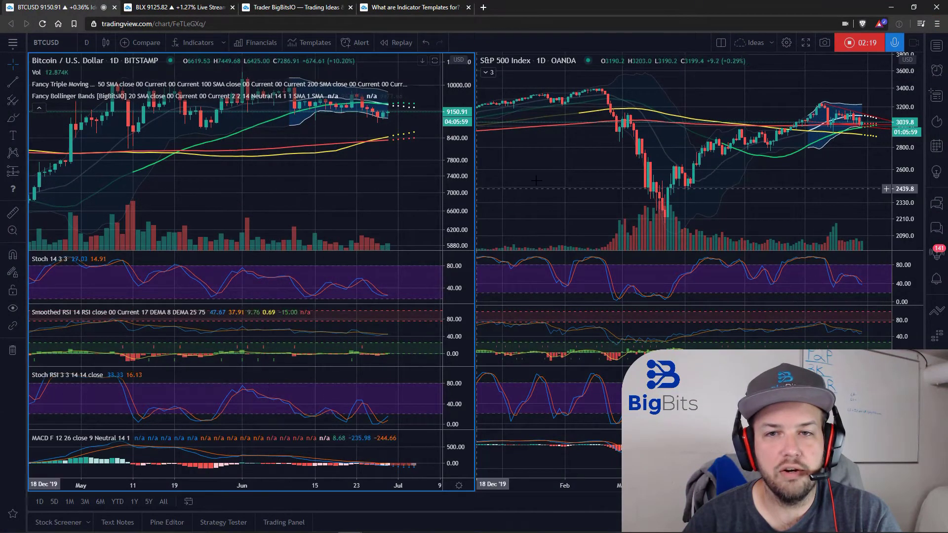
click(573, 172)
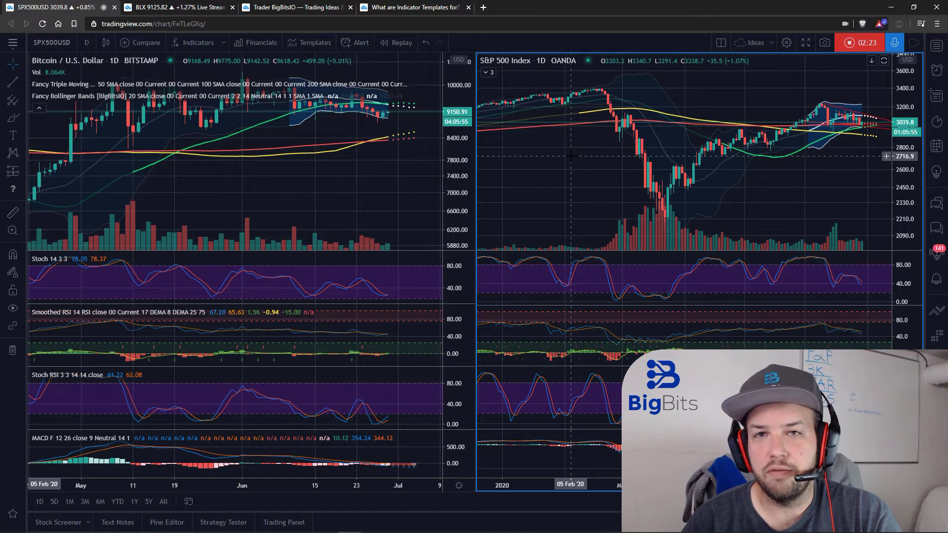
click(278, 196)
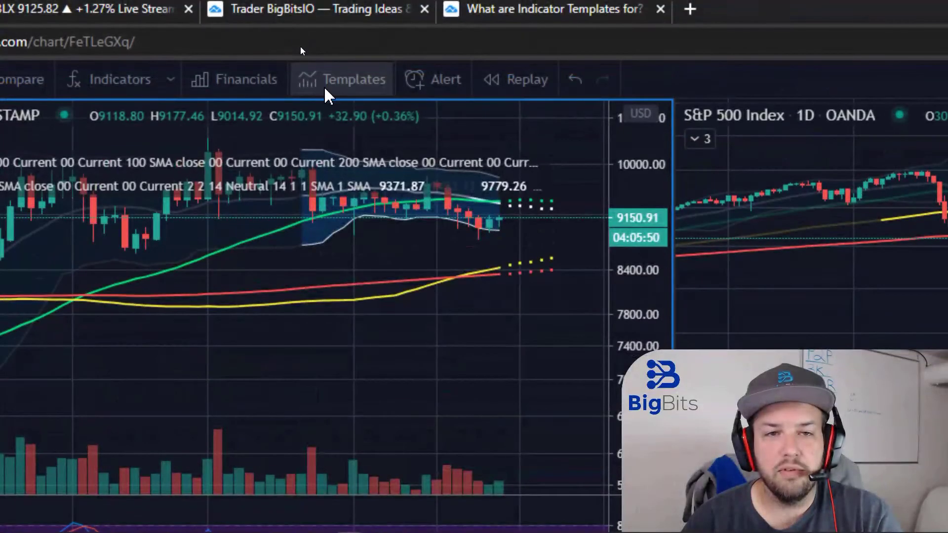
click(304, 45)
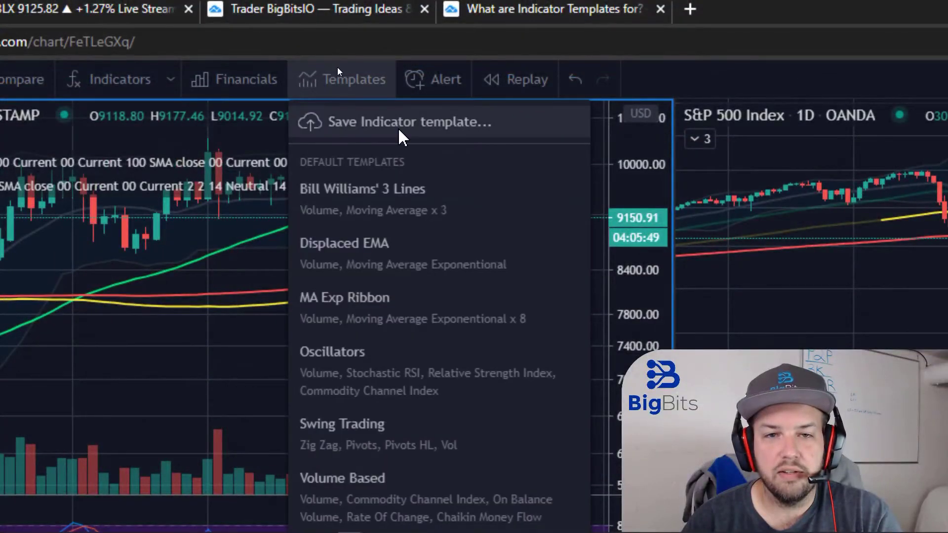
click(376, 125)
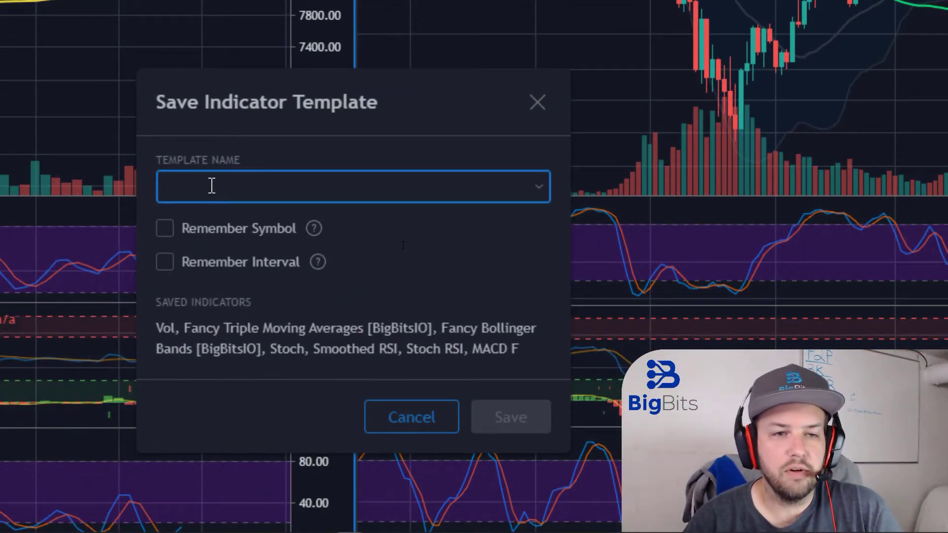
Name the indicator template 'BigBits Best Indicators' and save it
text(Big)
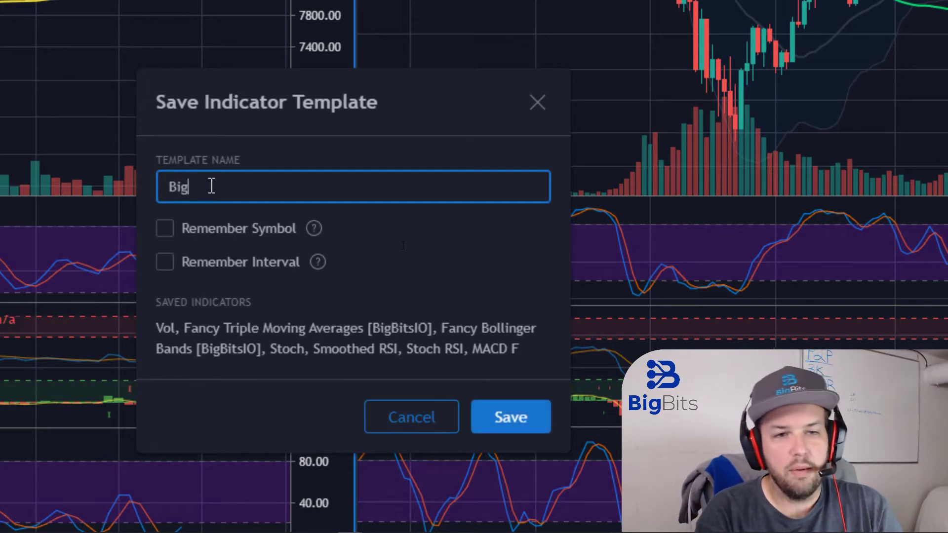
text(Bits Best I)
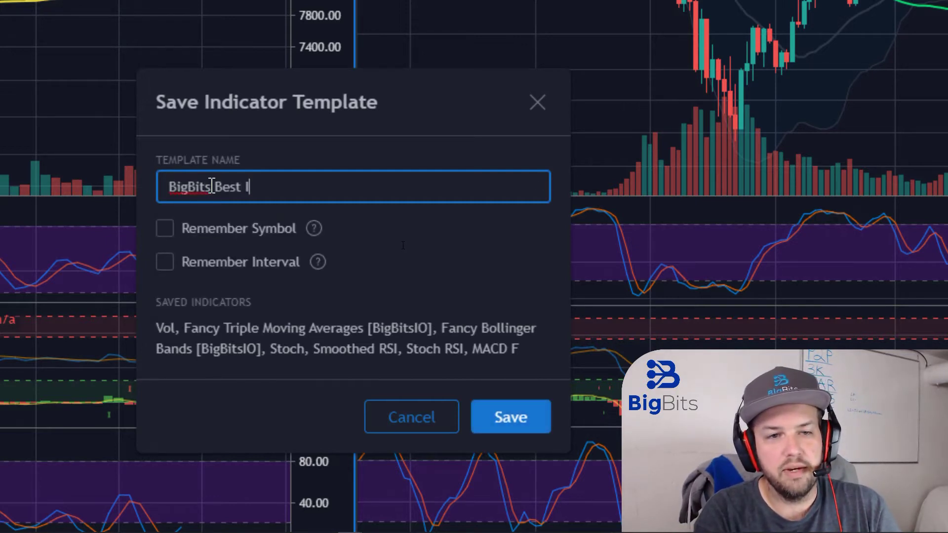
text(ndicators)
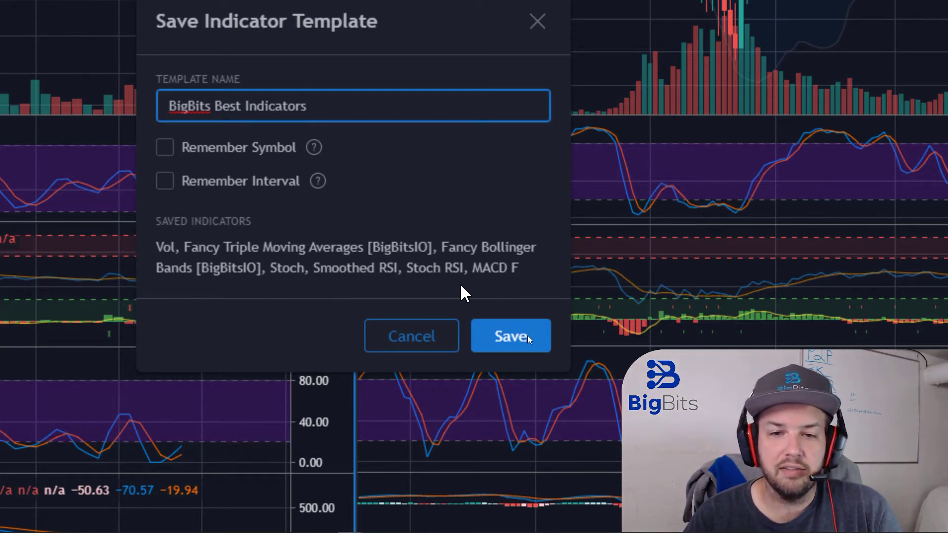
click(512, 339)
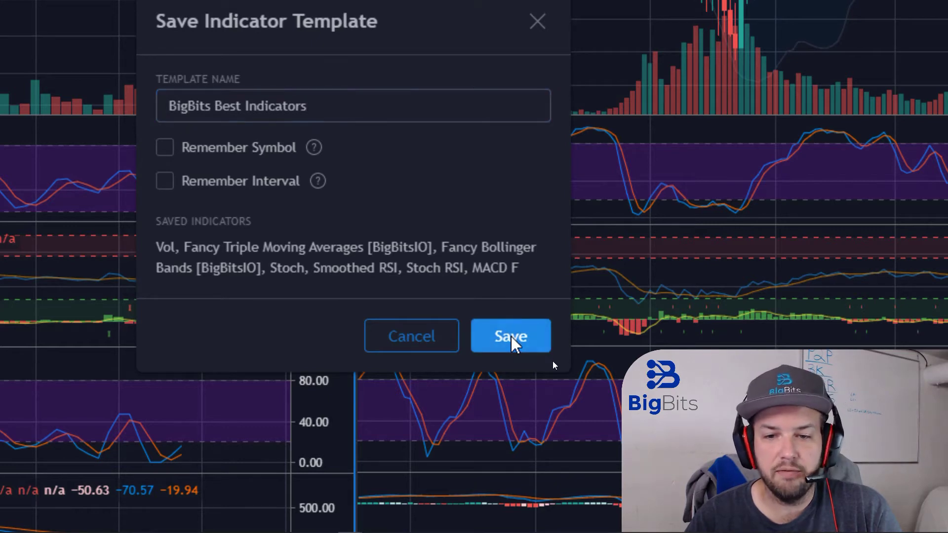
Switch the charts to a 5-minute interval, then back to daily
text(5)
mouse_move(356, 263)
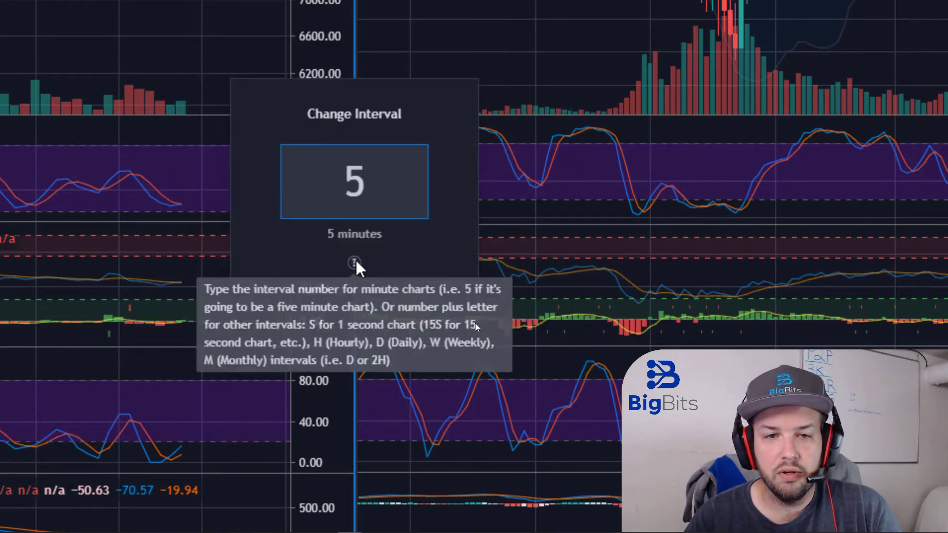
key(Return)
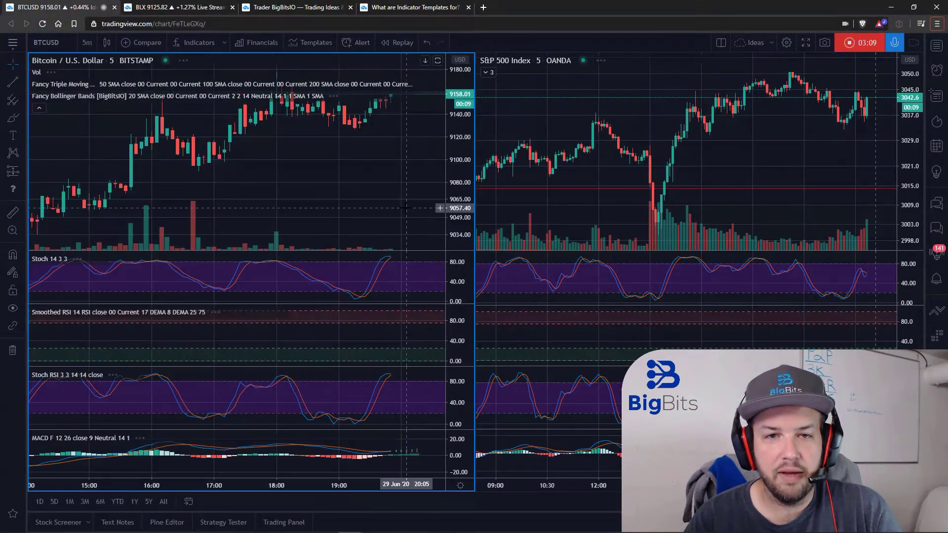
click(92, 43)
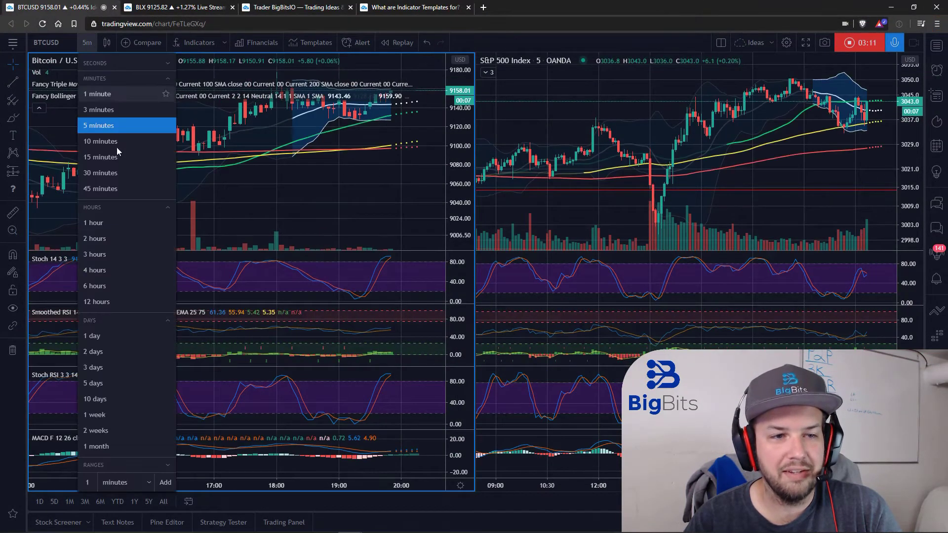
click(109, 335)
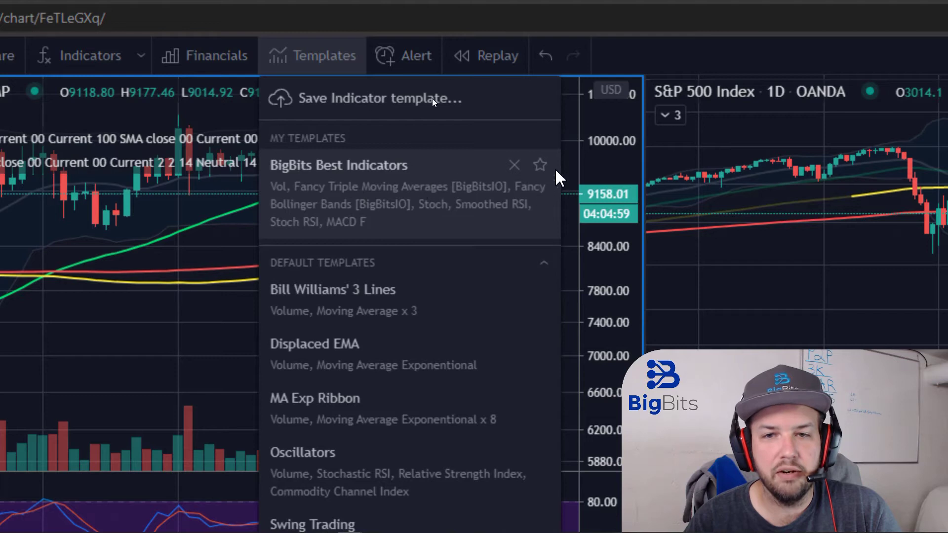
Star BigBits Best Indicators as a favorite template and switch to the BLX chart
click(540, 165)
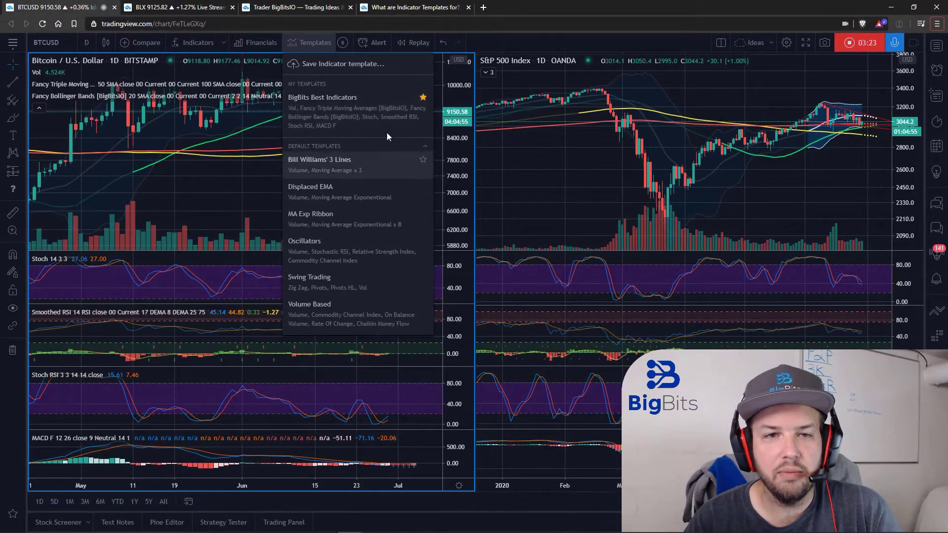
click(237, 181)
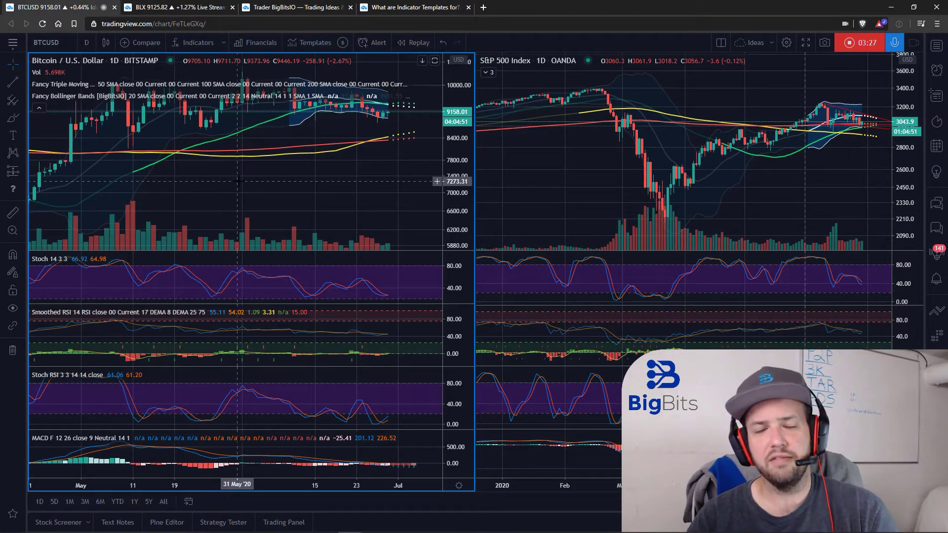
click(181, 9)
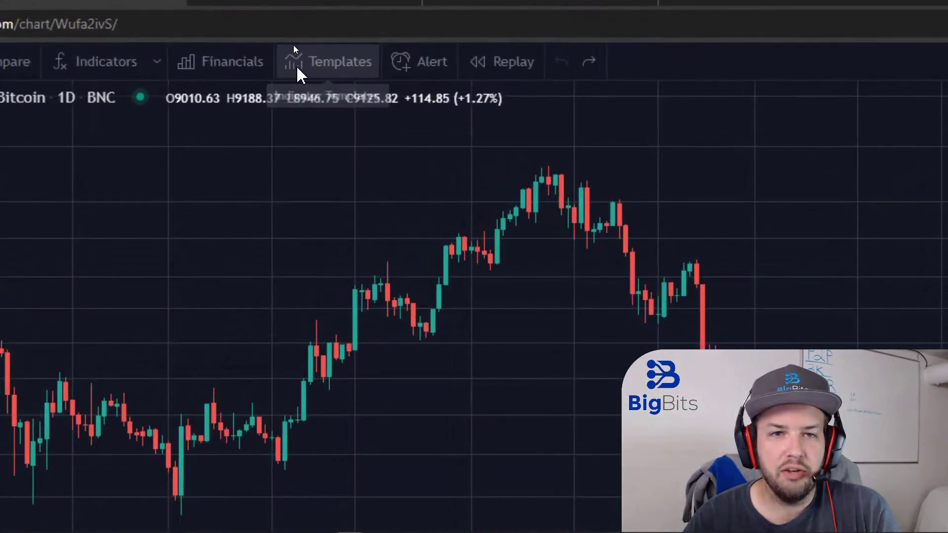
Reload the BLX chart page and apply the favorite BigBits Best Indicators template
click(295, 69)
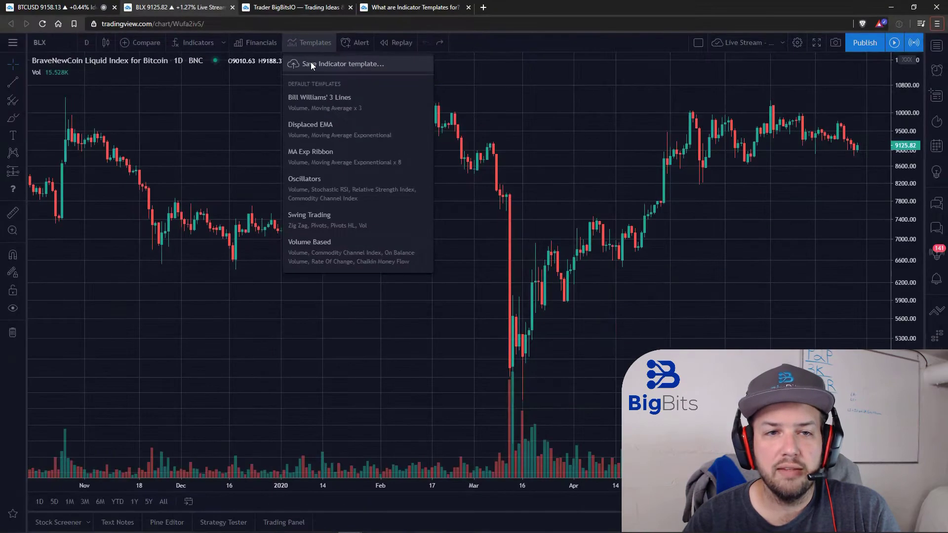
click(320, 26)
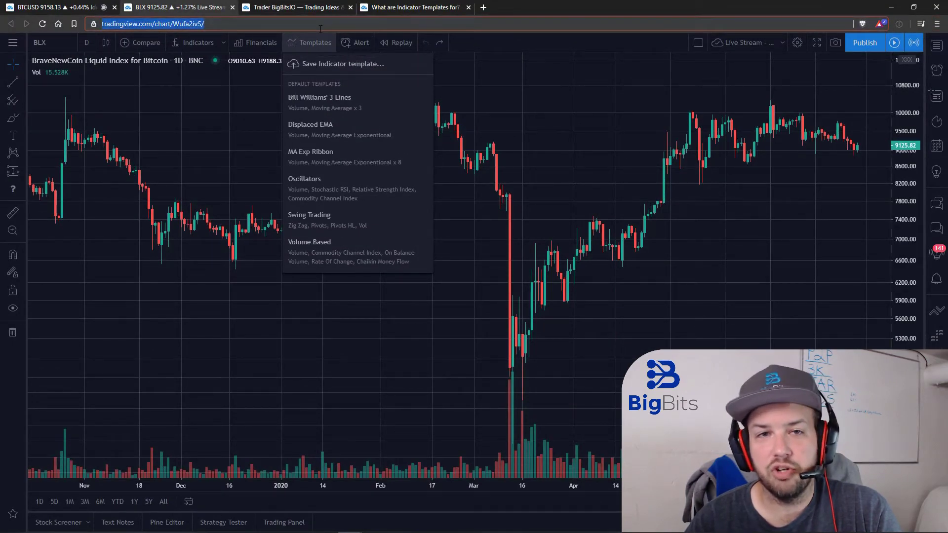
key(Return)
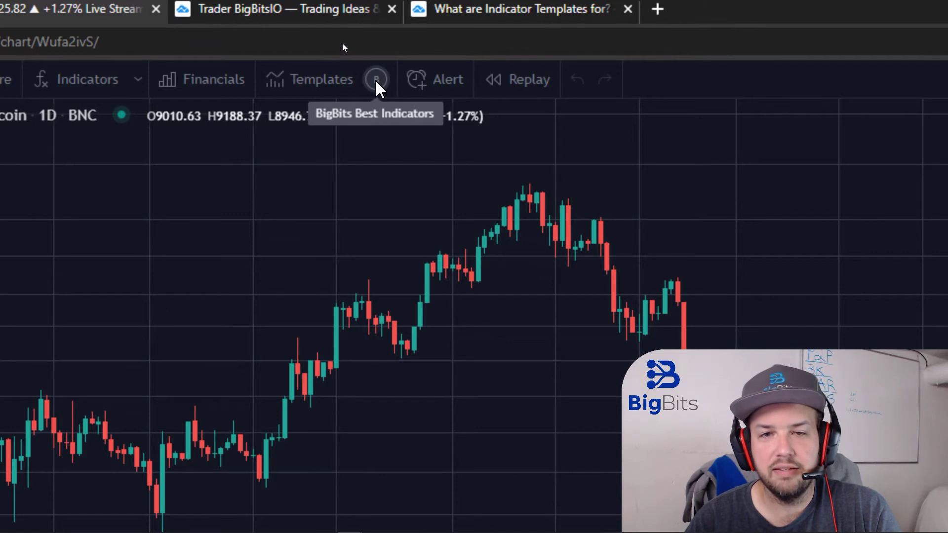
click(376, 87)
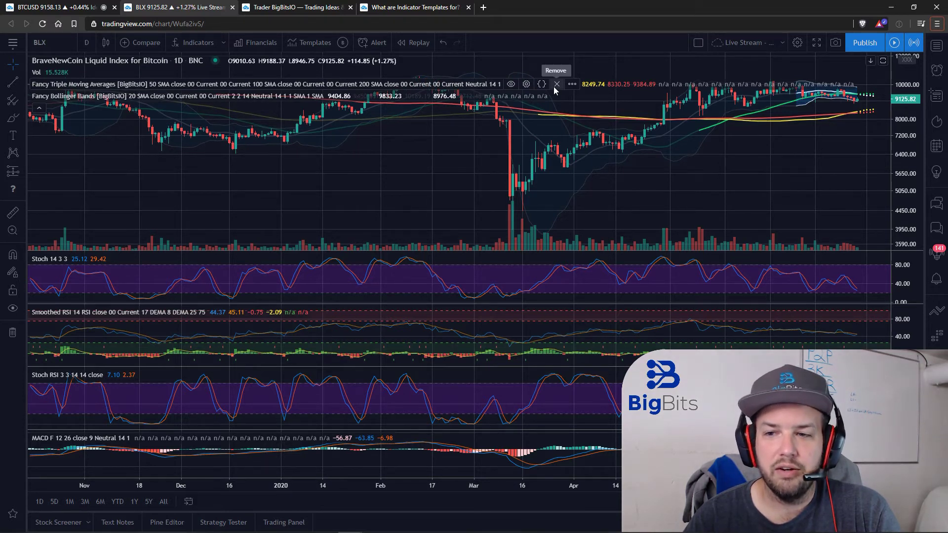
Remove the moving averages, Bollinger Bands, Smoothed RSI, Stoch RSI and MACD from BLX, then return to BTCUSD
click(556, 84)
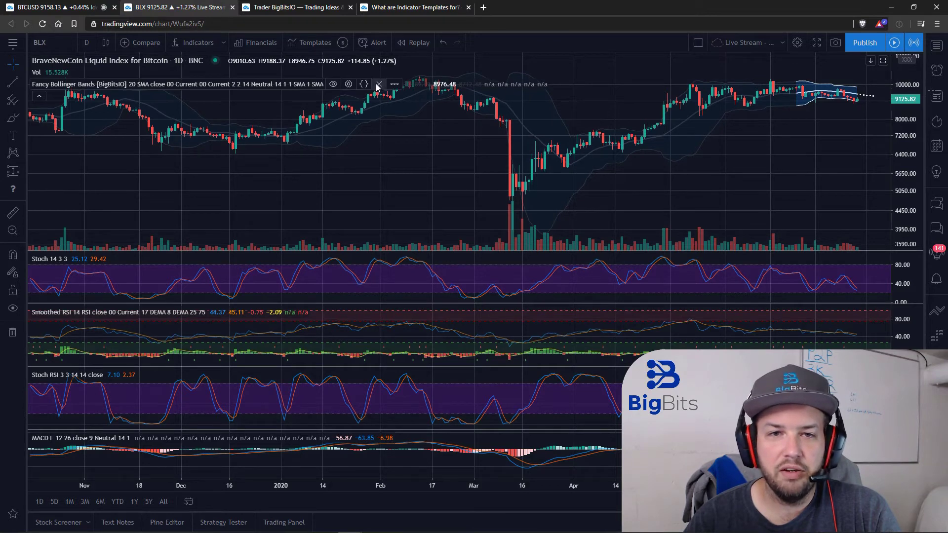
key(Delete)
key(Delete)
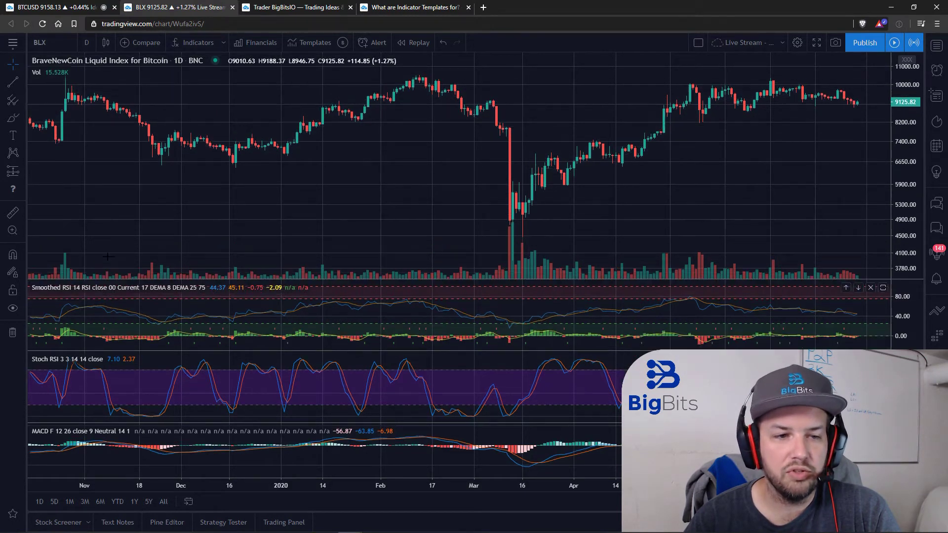
click(261, 287)
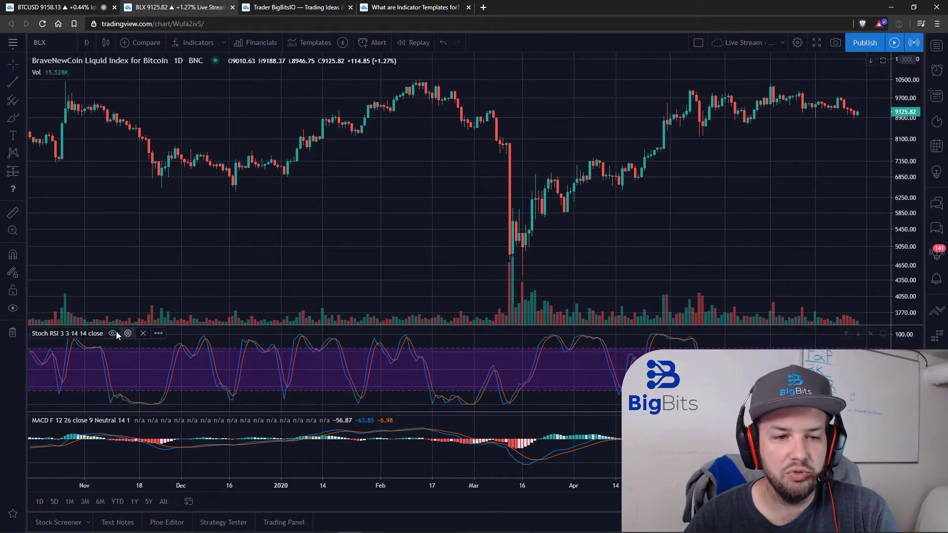
click(159, 332)
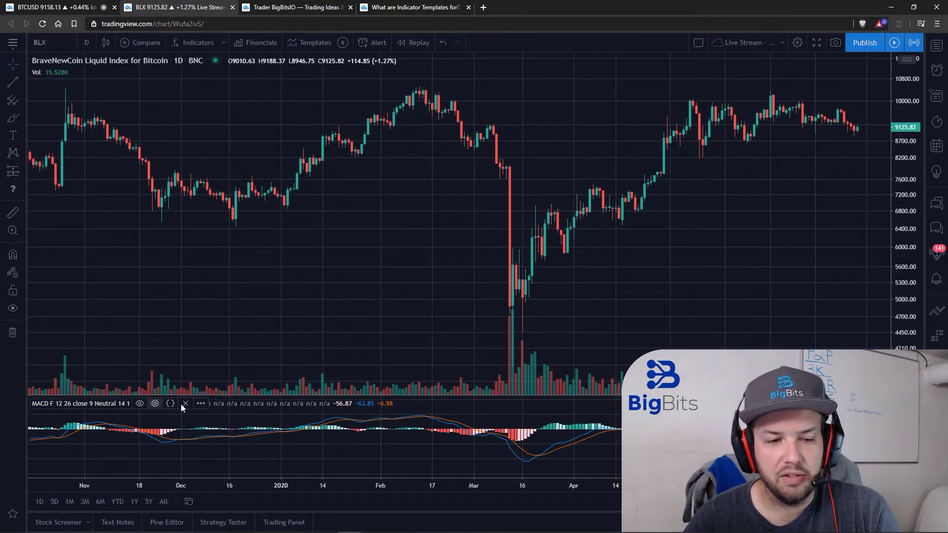
click(185, 403)
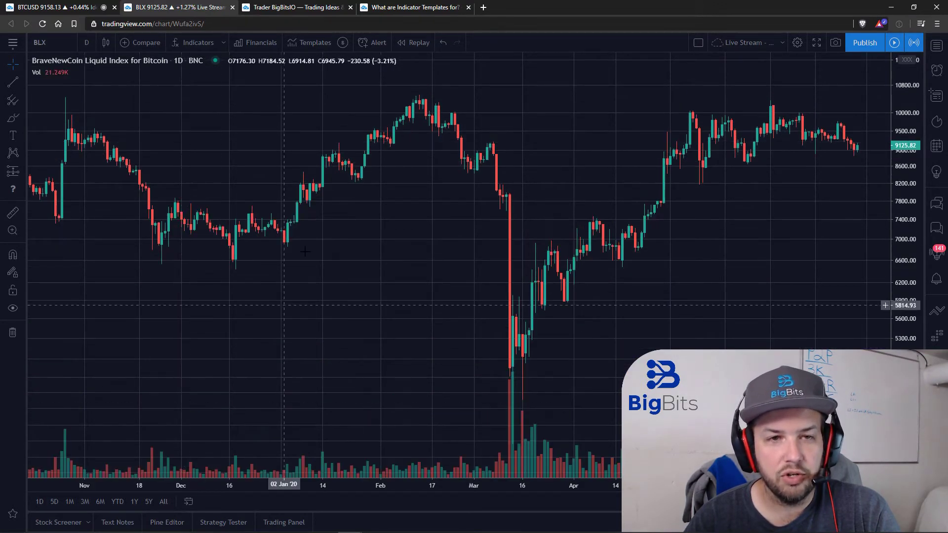
click(80, 9)
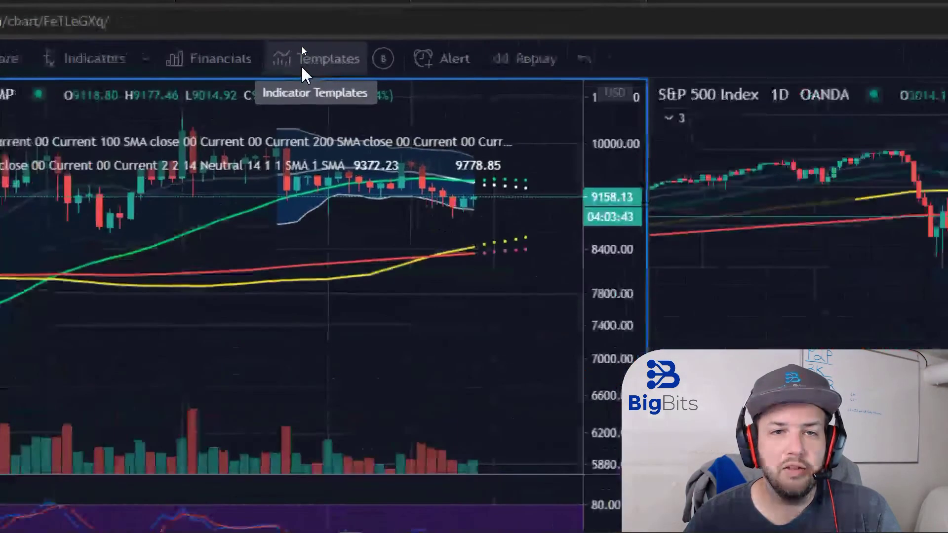
Start a new template named 'BigBits Best Bitcoin Indicators' that remembers symbol and interval
click(301, 47)
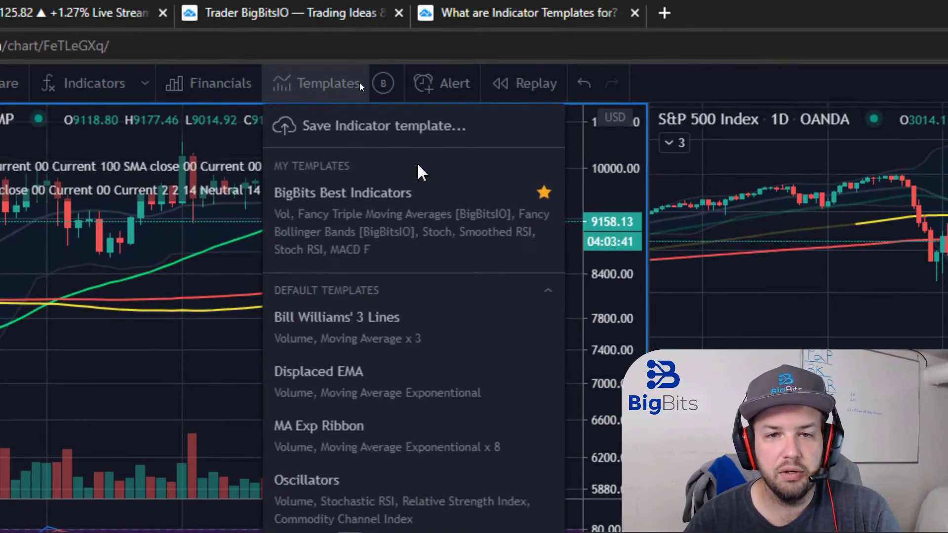
click(417, 127)
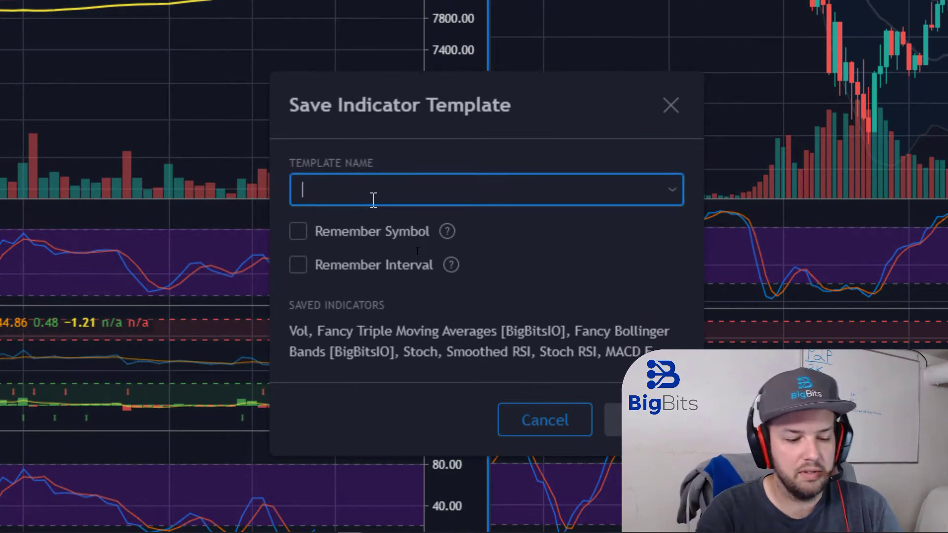
text(BigbBits)
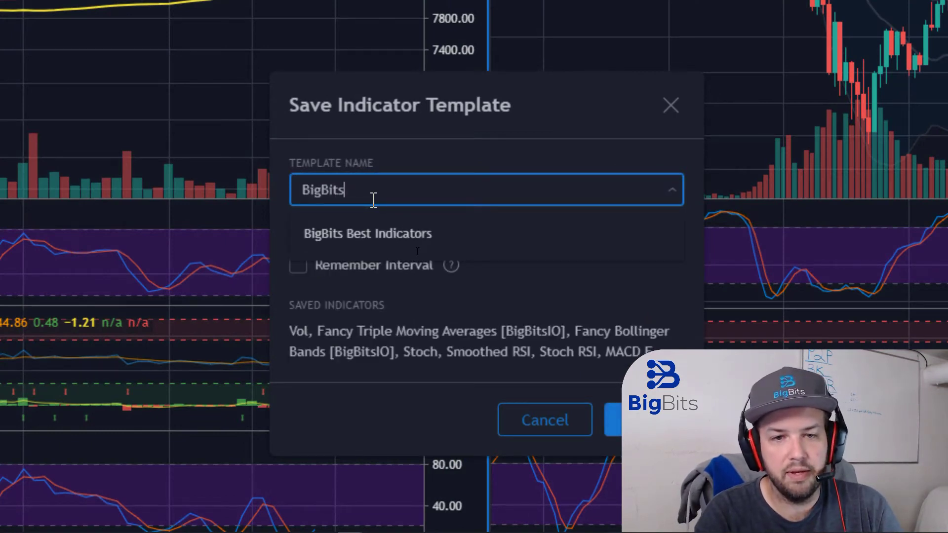
text( Best Bitcoin Indicators)
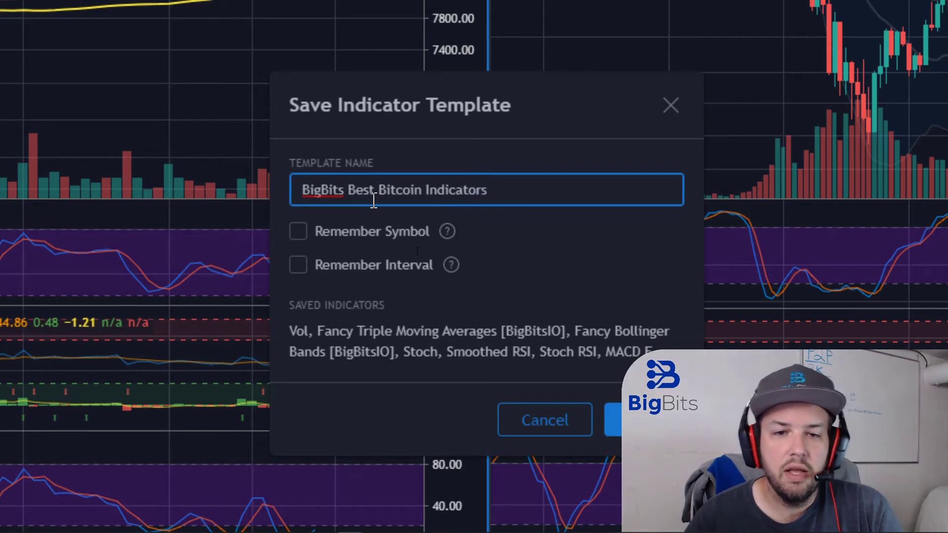
click(299, 231)
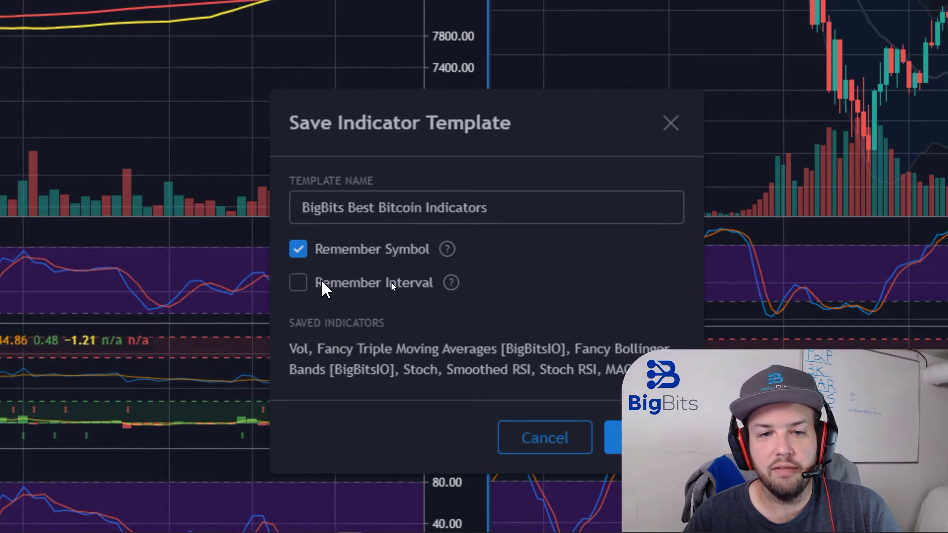
click(297, 267)
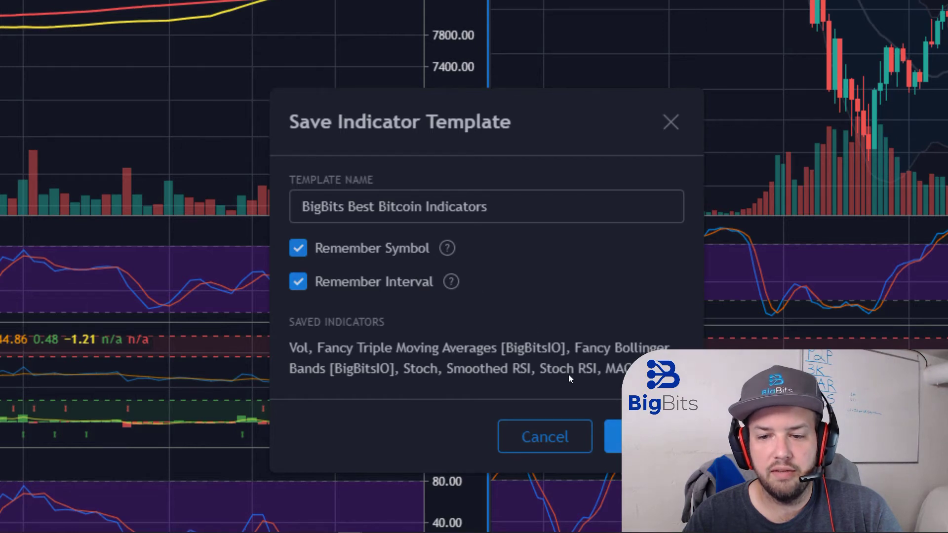
Insert '1D' before 'Indicators' in the template name and save it
click(427, 206)
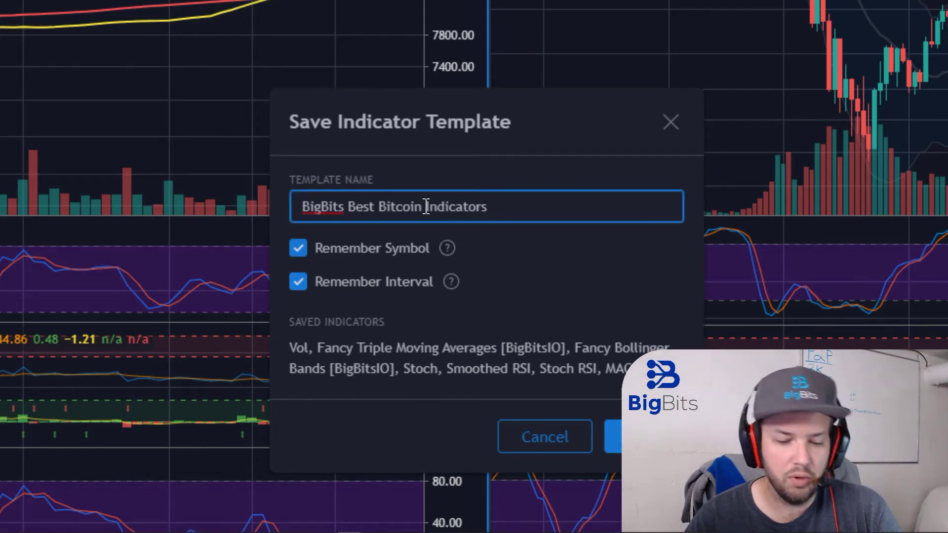
text(1D)
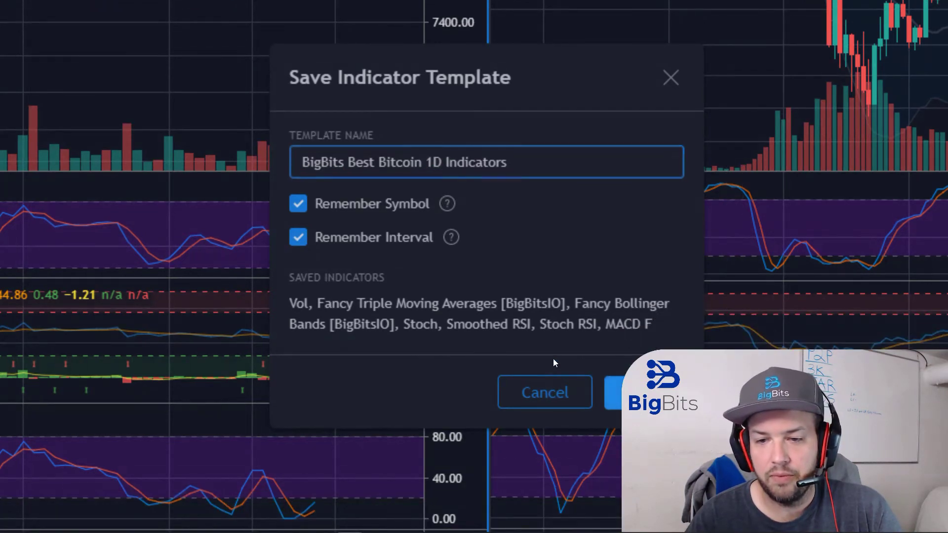
key(Return)
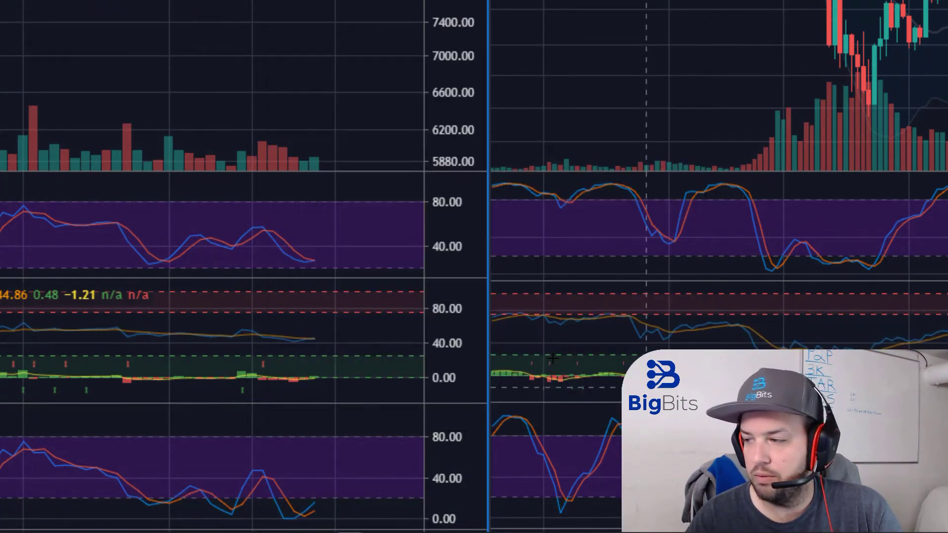